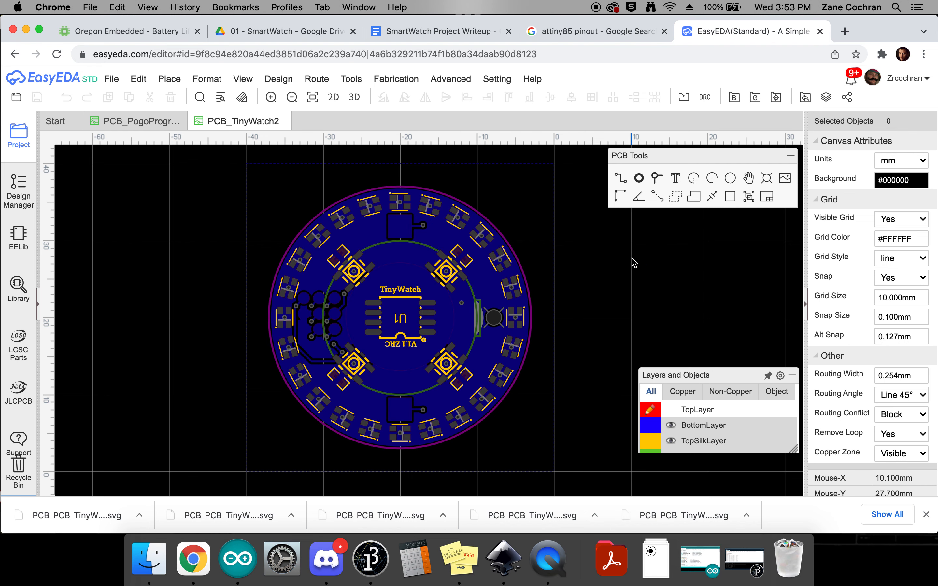
Inspect the back of the PCB_TinyWatch2 board in a 3D preview, then close the preview
mouse_move(676, 345)
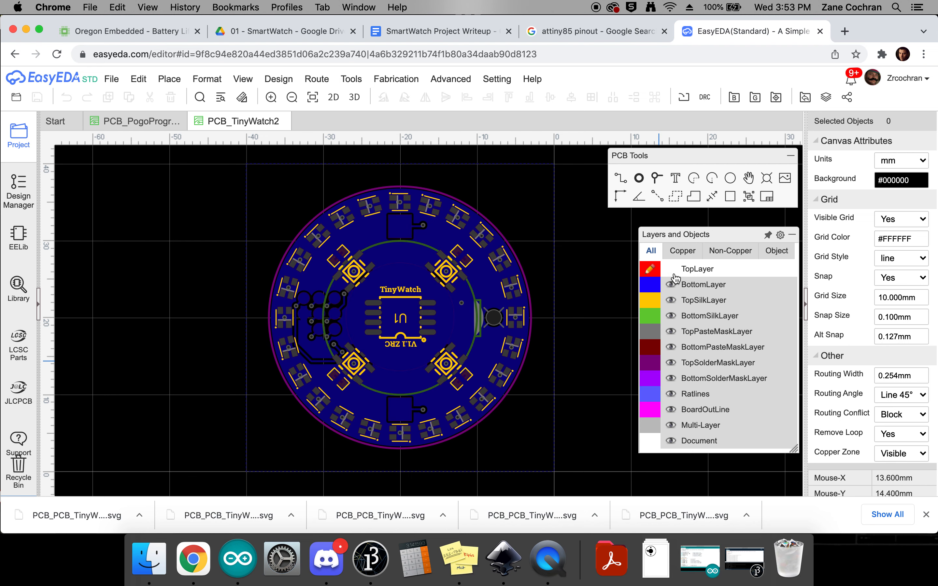
left_click(355, 98)
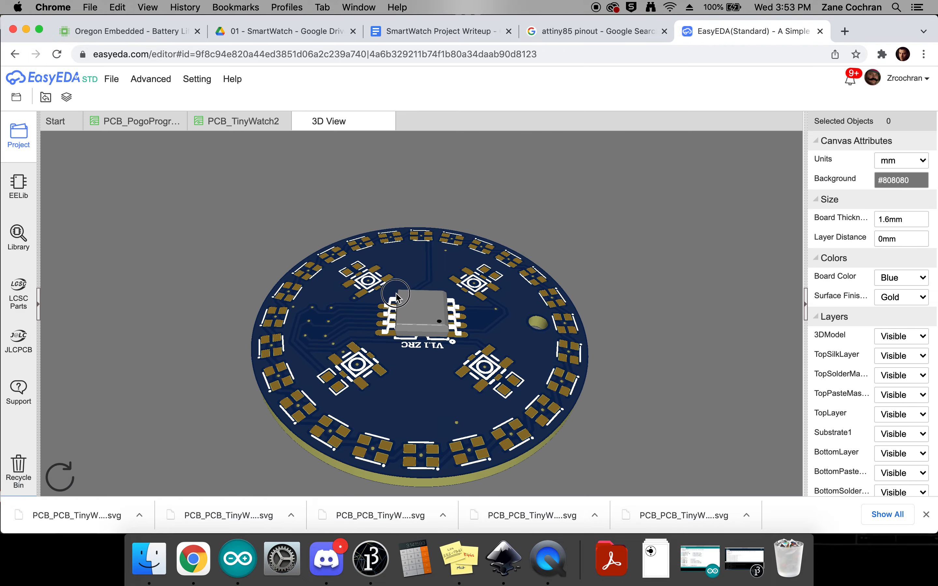
left_click_drag(372, 306, 488, 296)
left_click_drag(380, 331, 508, 287)
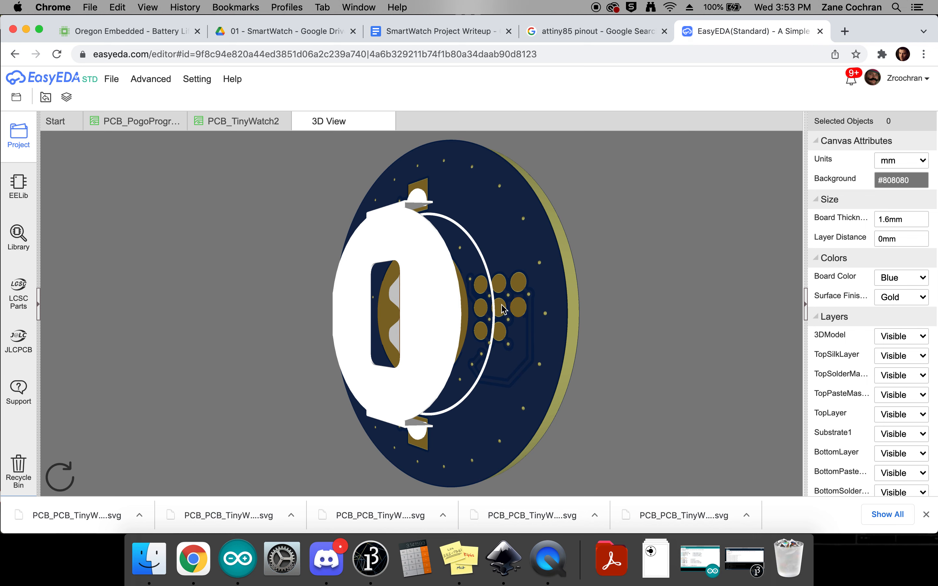
left_click(387, 122)
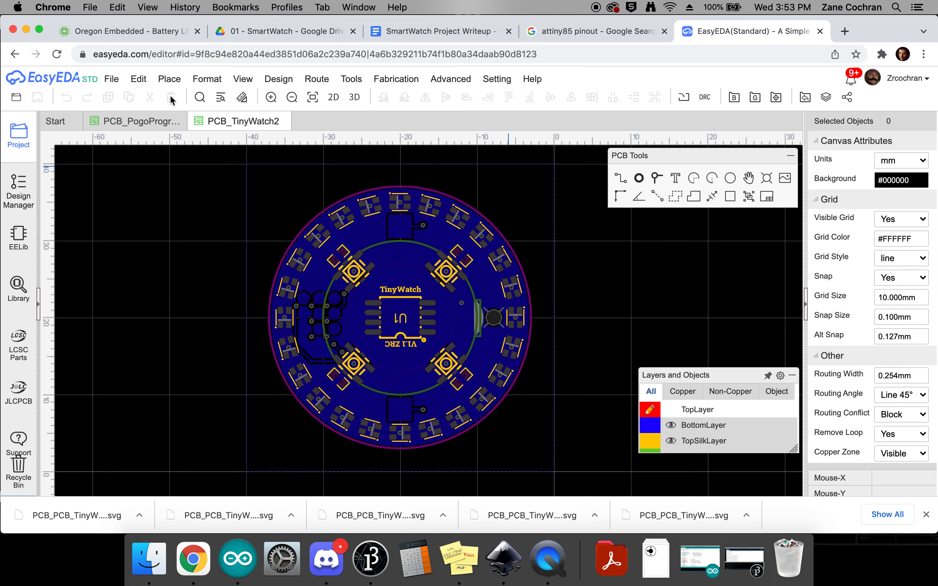
Export the PCB as an SVG containing only the BottomPasteMaskLayer and BoardOutLine layers
left_click(114, 81)
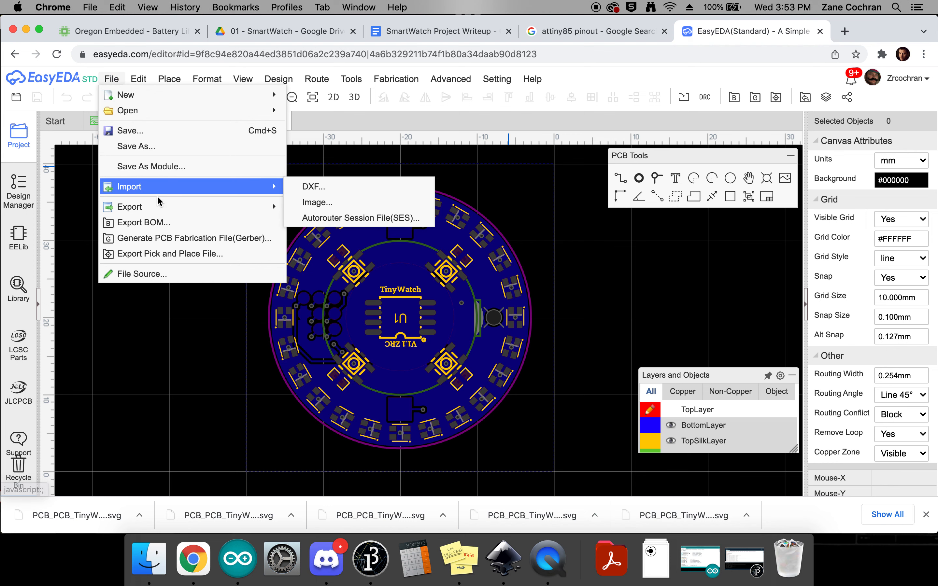
mouse_move(165, 208)
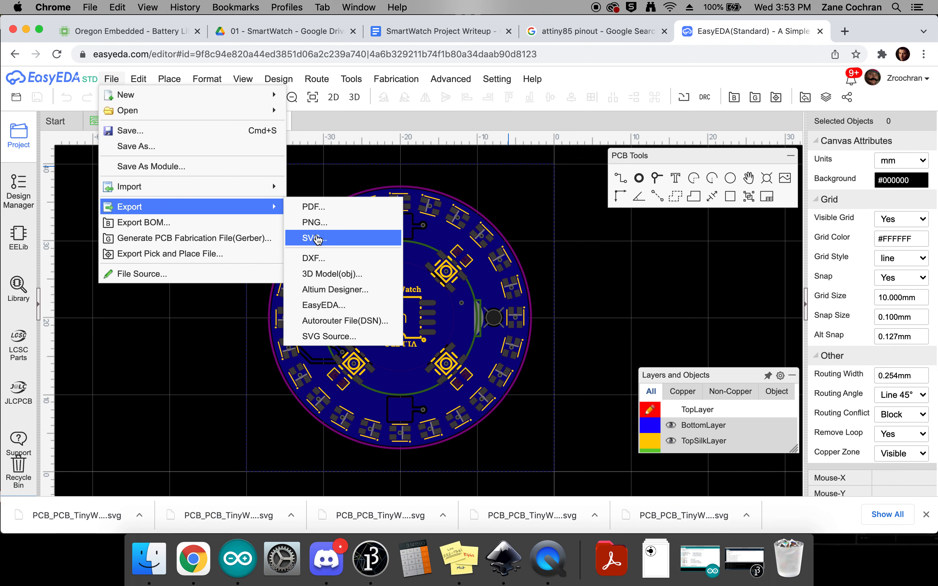
left_click(315, 238)
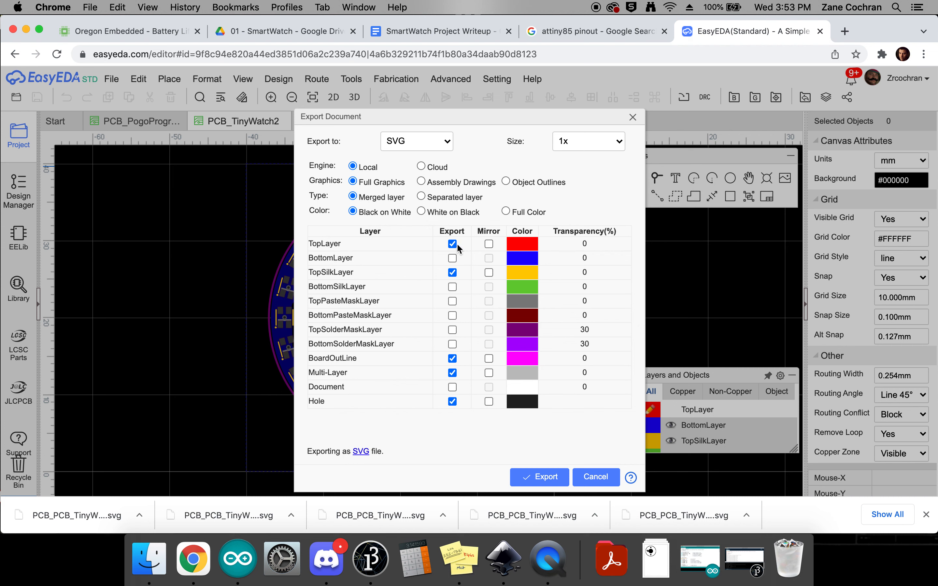
left_click(453, 272)
left_click(453, 373)
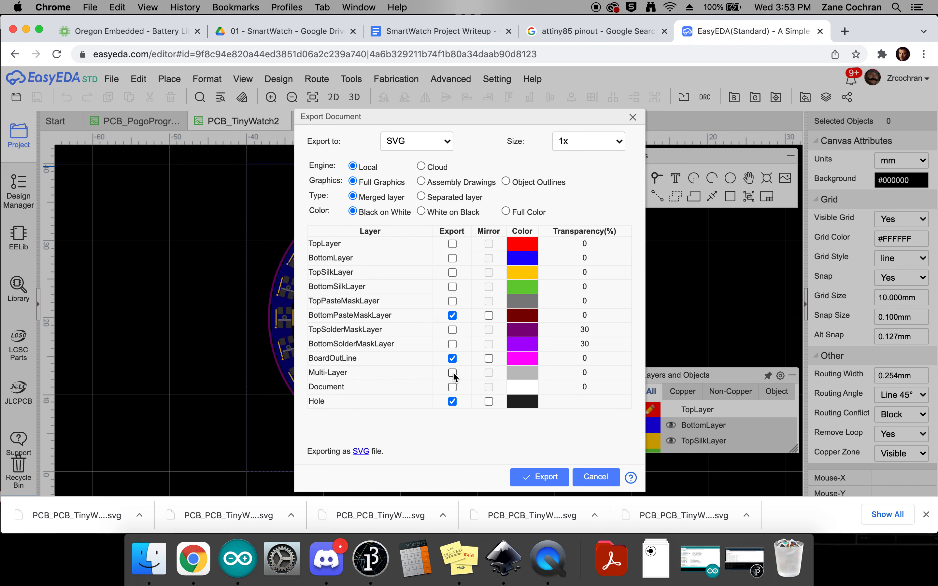
left_click(453, 402)
left_click(540, 479)
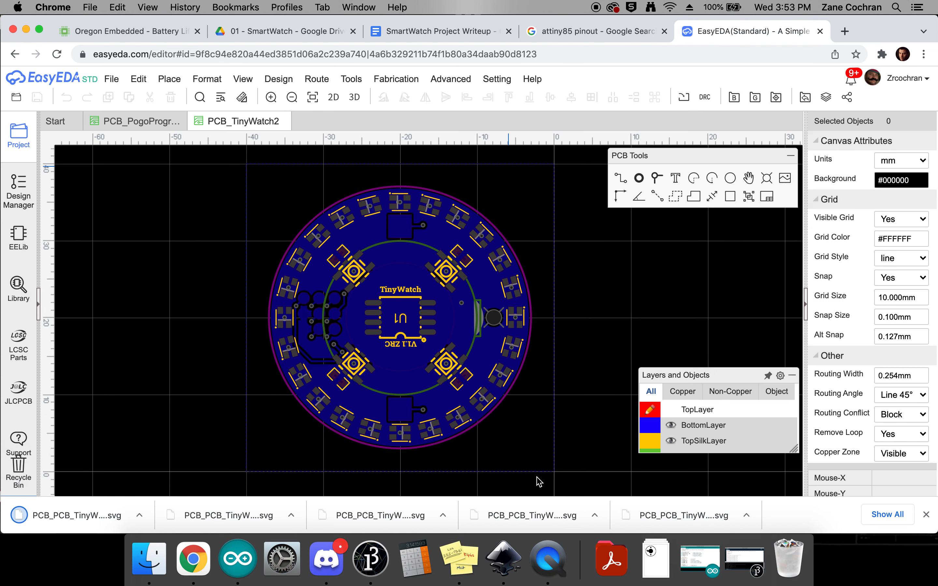
Switch to Inkscape and import PCB_PCB_TinyWatch2_2022-01-05 (5).svg into the PogoProgrammerTemplate drawing as editable objects
left_click(509, 559)
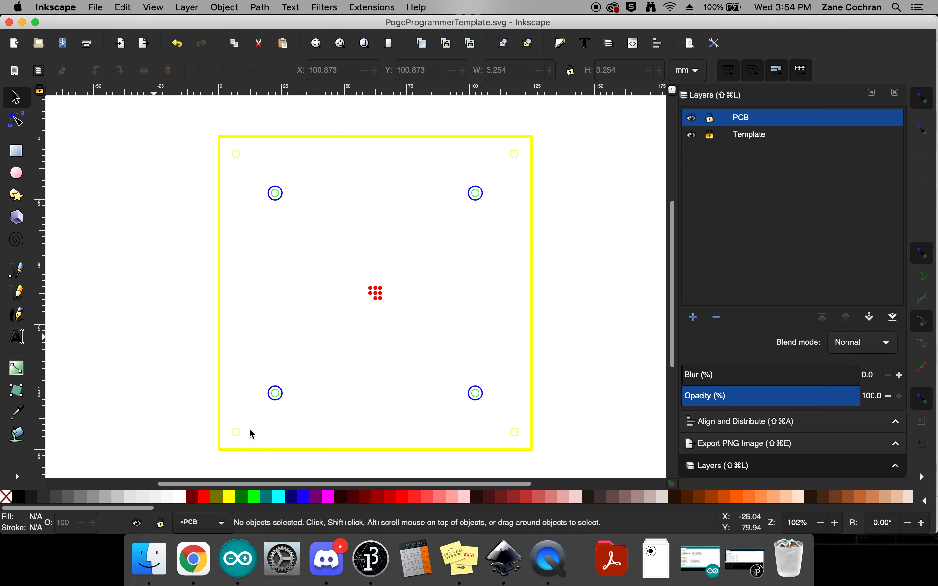
left_click(95, 8)
left_click(131, 144)
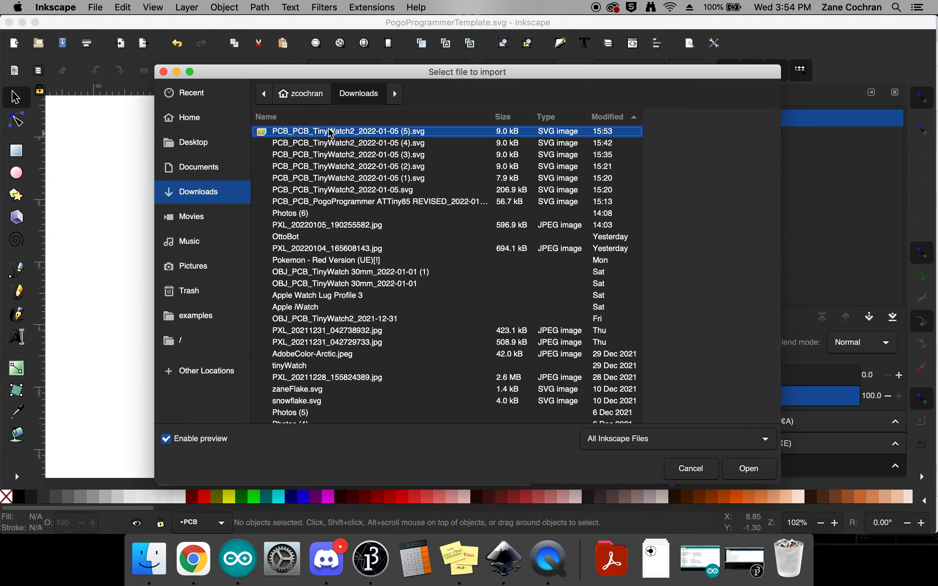
left_click(752, 469)
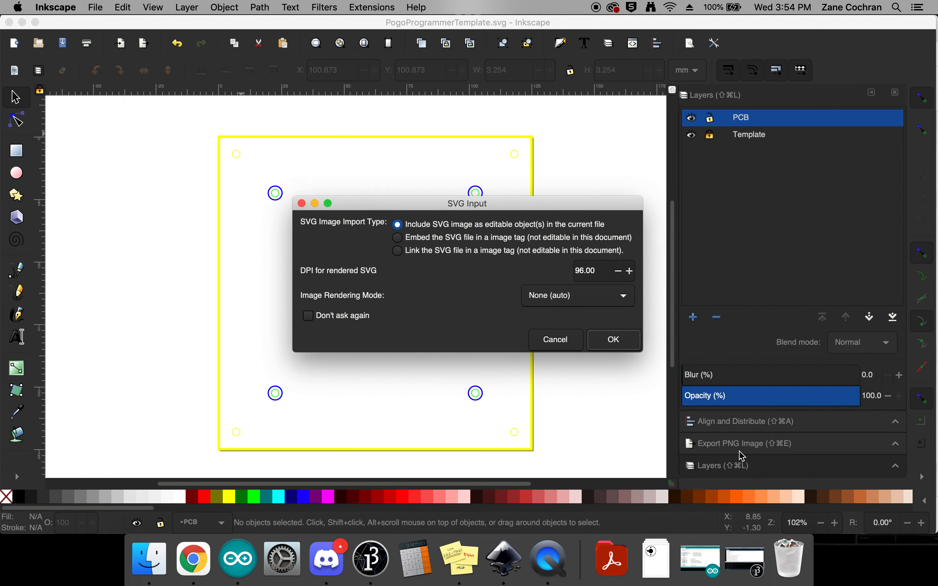
left_click(612, 340)
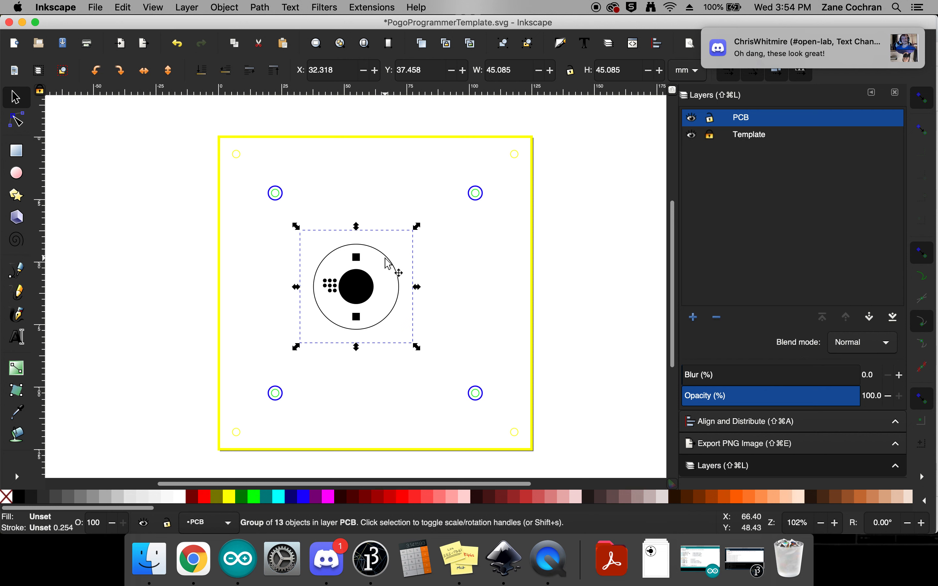
Ungroup the imported PCB artwork and delete its white background rectangle
left_click(224, 8)
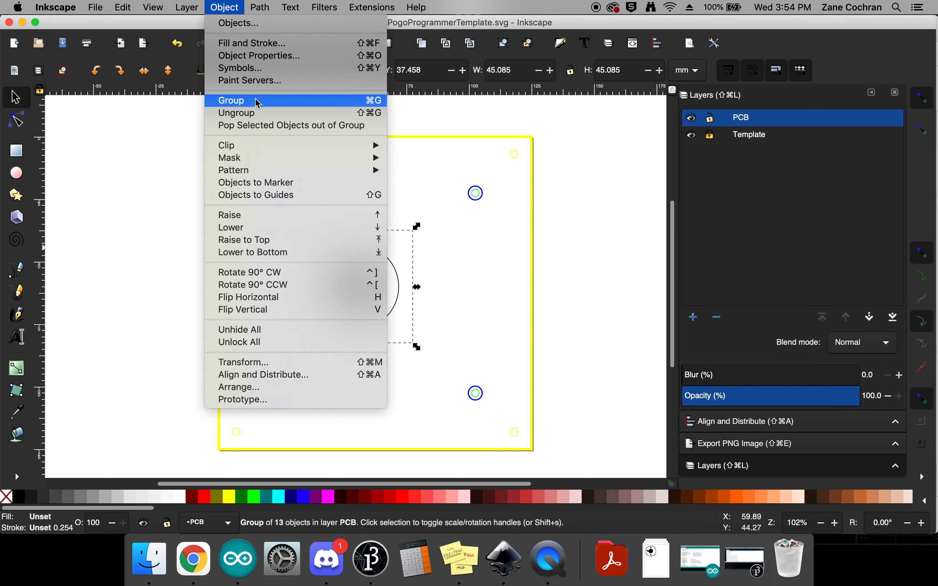
left_click(256, 113)
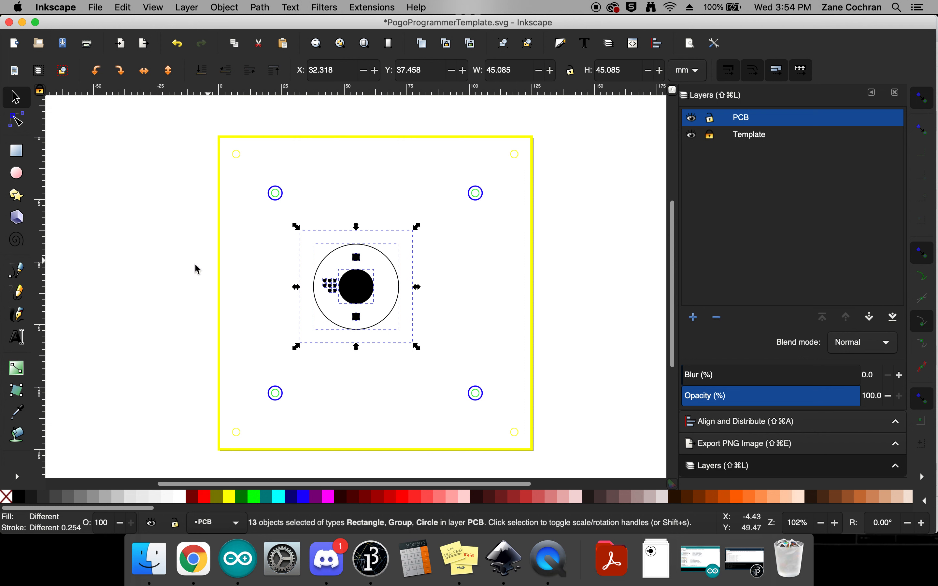
left_click(186, 271)
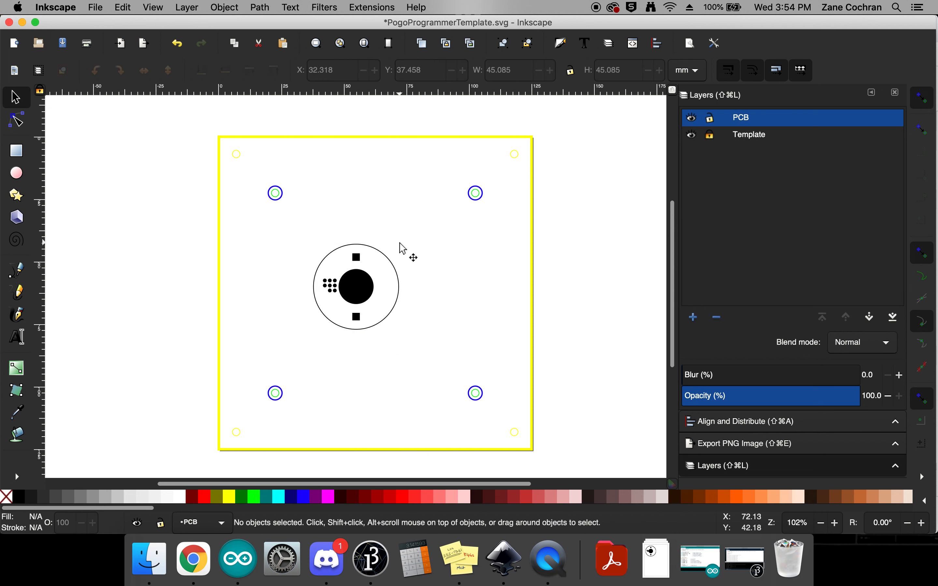
left_click(403, 250)
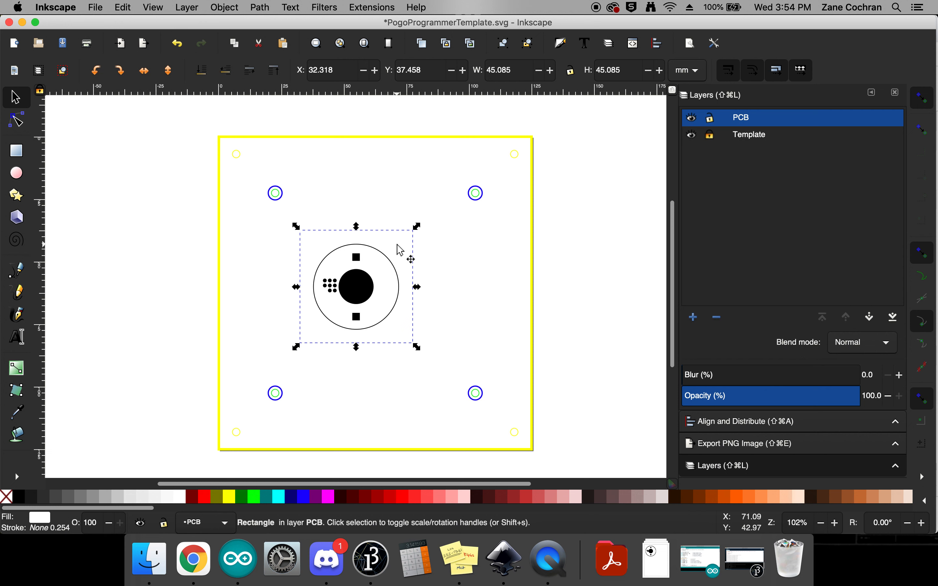
key("Delete")
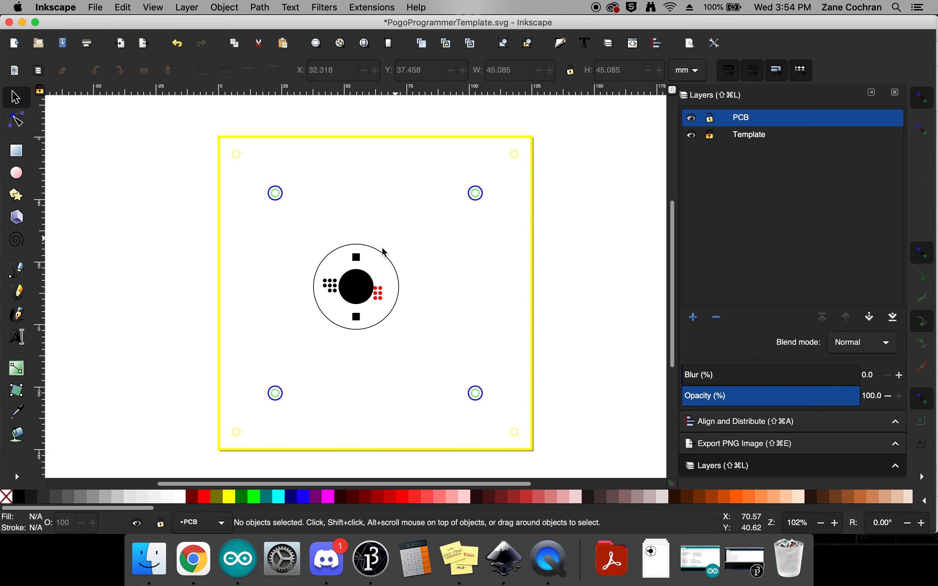
Delete the two black square pads and the large black central disc inside the board outline
left_click(358, 259)
key("Delete")
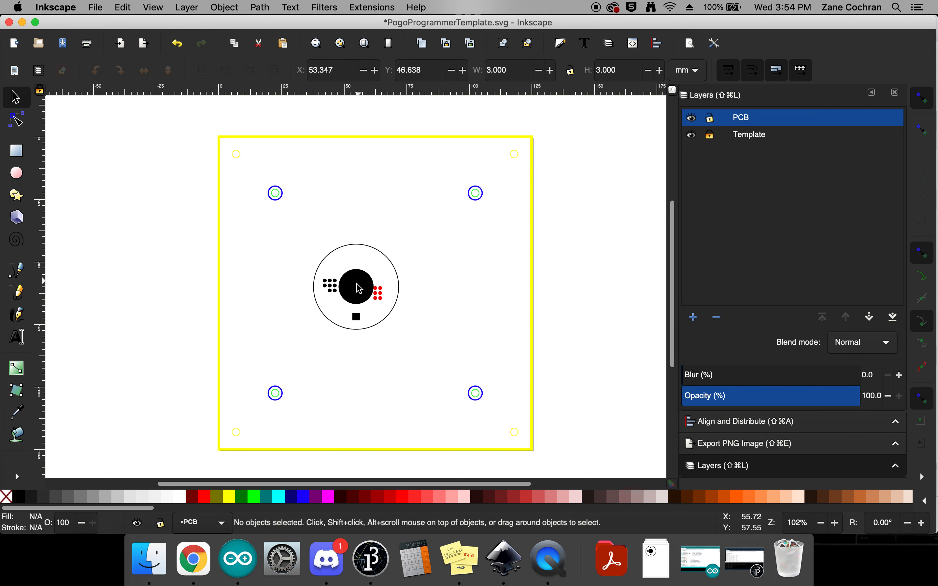
left_click(357, 317)
key("Delete")
left_click(357, 317)
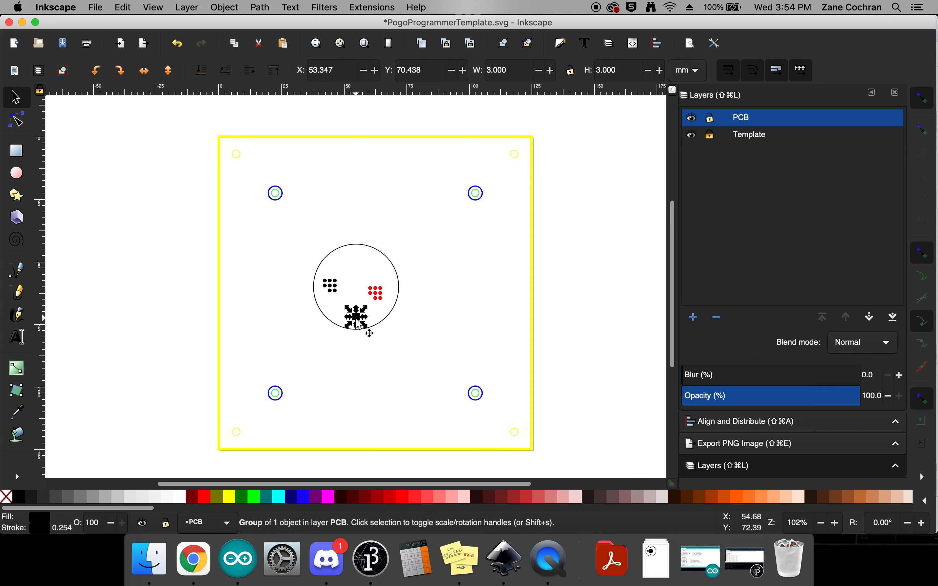
key("Delete")
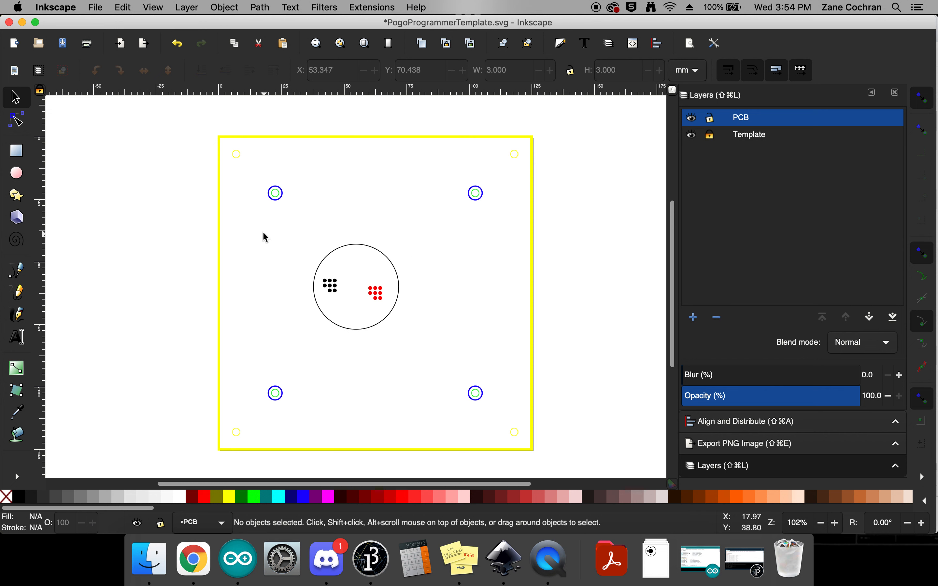
Move the board outline together with its black programming pads so the pads line up exactly over the template's red pads
left_click_drag(262, 230, 425, 341)
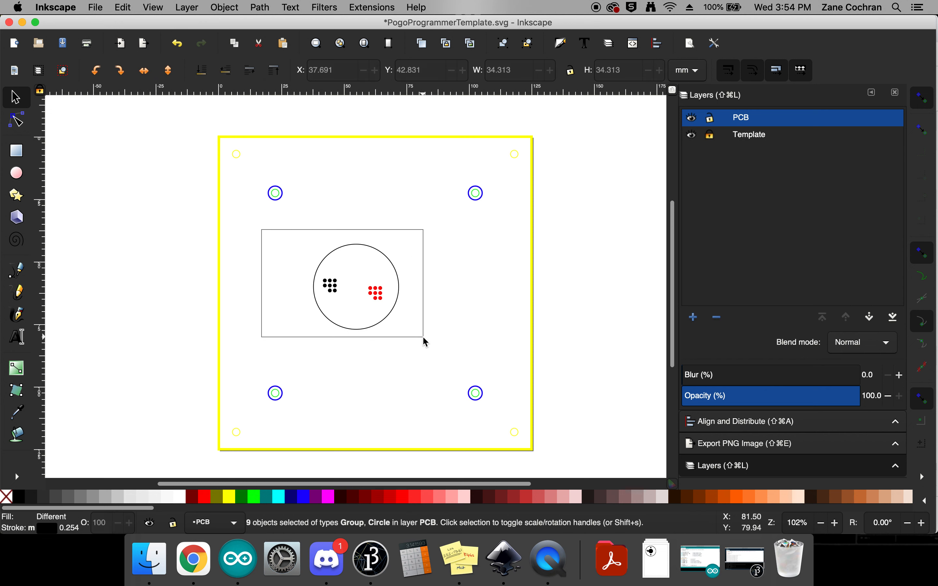
left_click_drag(380, 252, 434, 266)
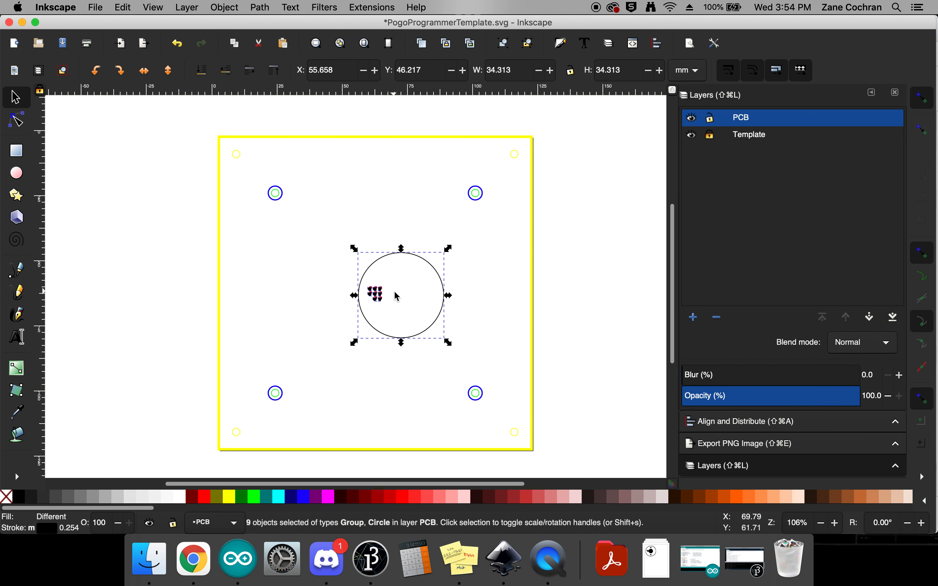
scroll(396, 297, "up", 1)
scroll(396, 296, "up", 1)
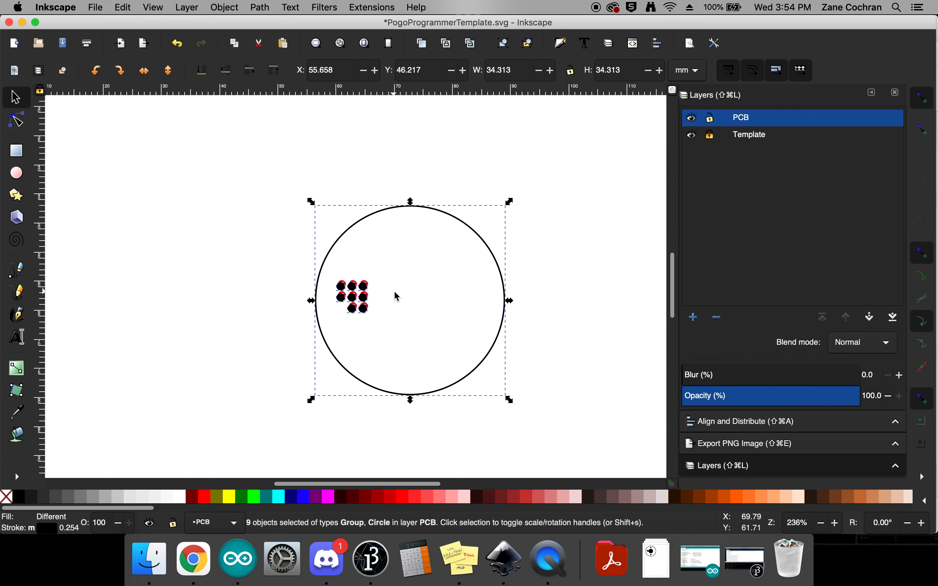
scroll(396, 297, "up", 1)
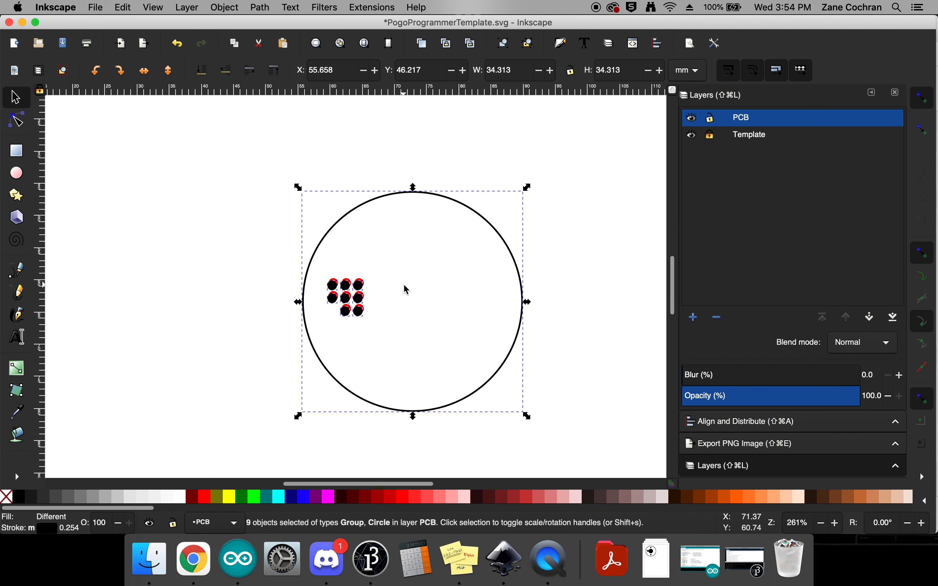
scroll(404, 289, "up", 1)
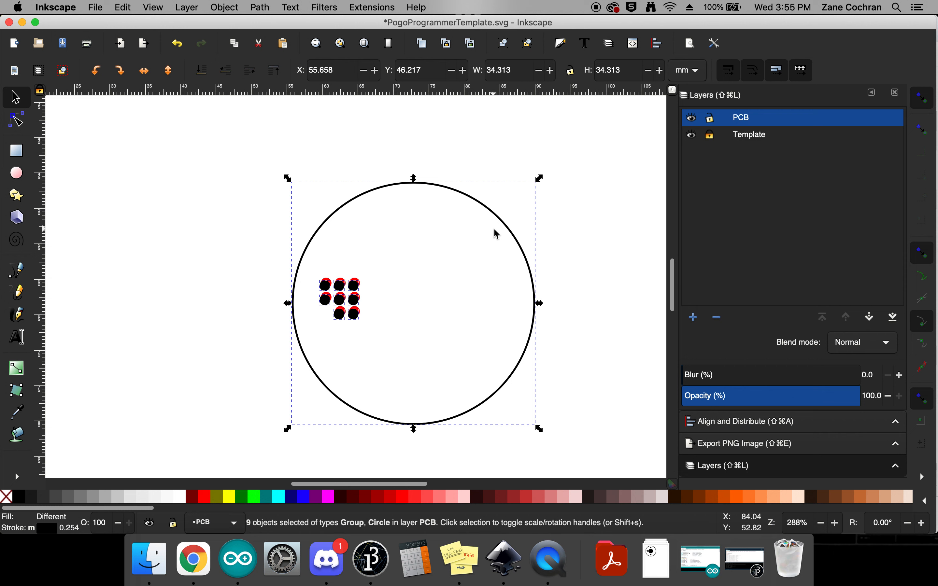
scroll(496, 239, "up", 3)
left_click_drag(511, 220, 511, 216)
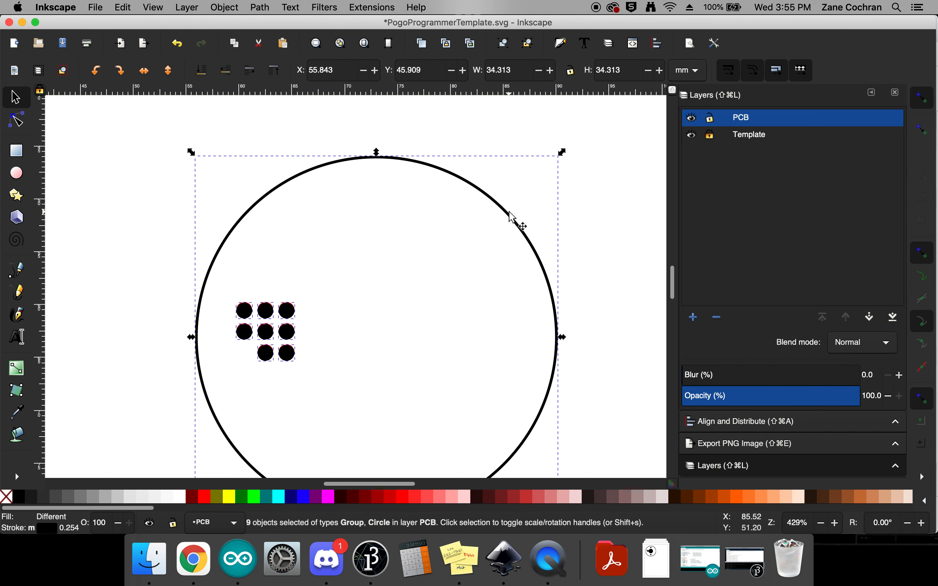
Delete the imported black programming pads that cover the template's red pads, keeping the board outline circle
scroll(319, 302, "down", 4)
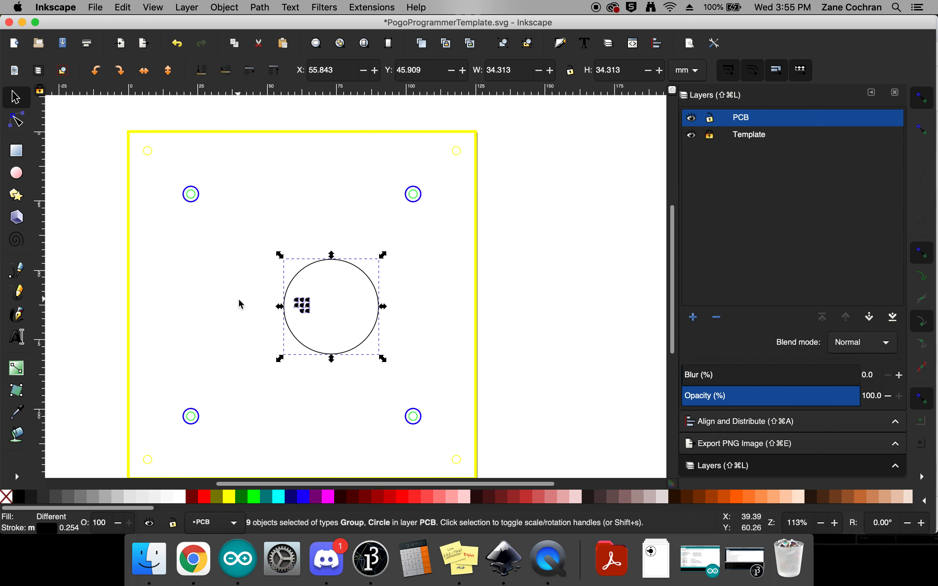
left_click(240, 303)
left_click_drag(251, 295, 336, 322)
key("Escape")
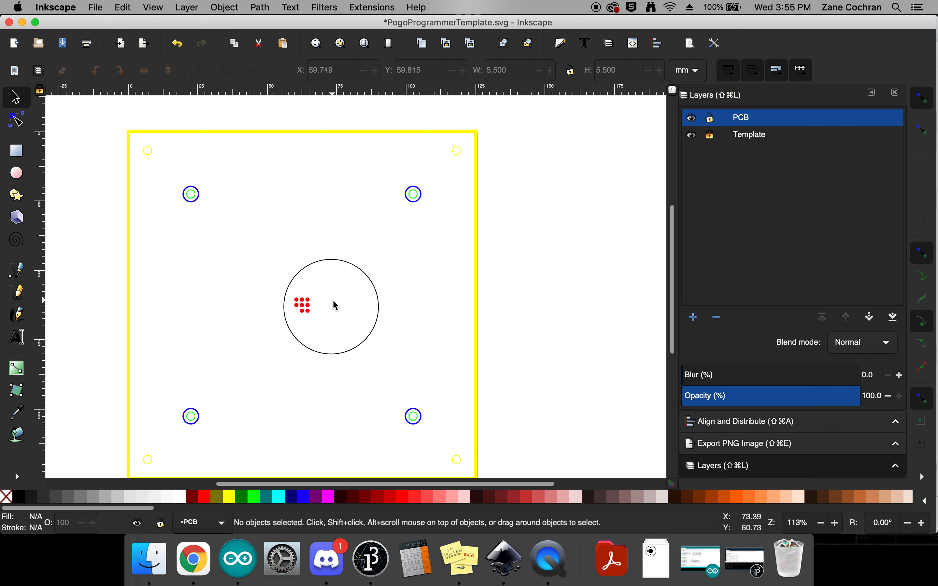
Set the stroke colour of the board outline circle to green
left_click(376, 290)
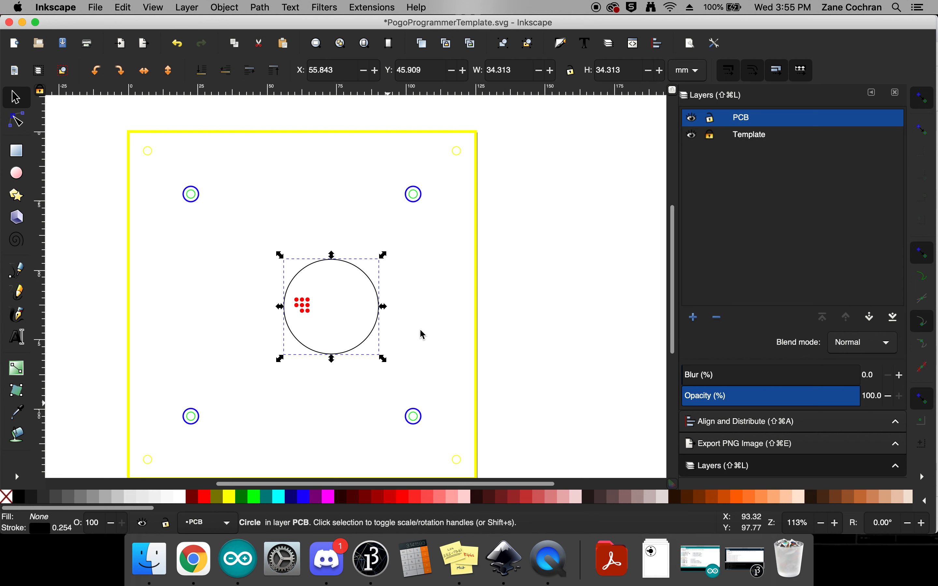
right_click(255, 500)
left_click(290, 437)
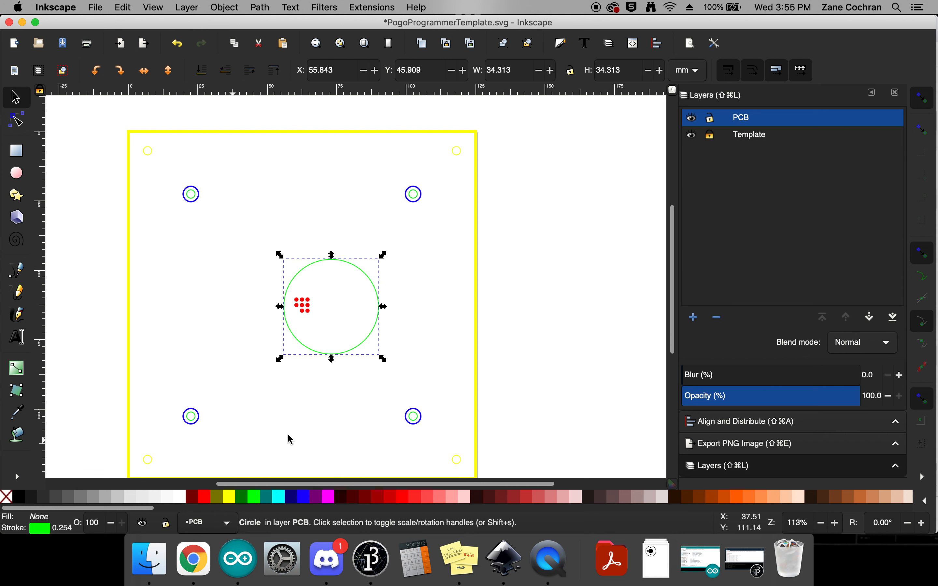
left_click(230, 359)
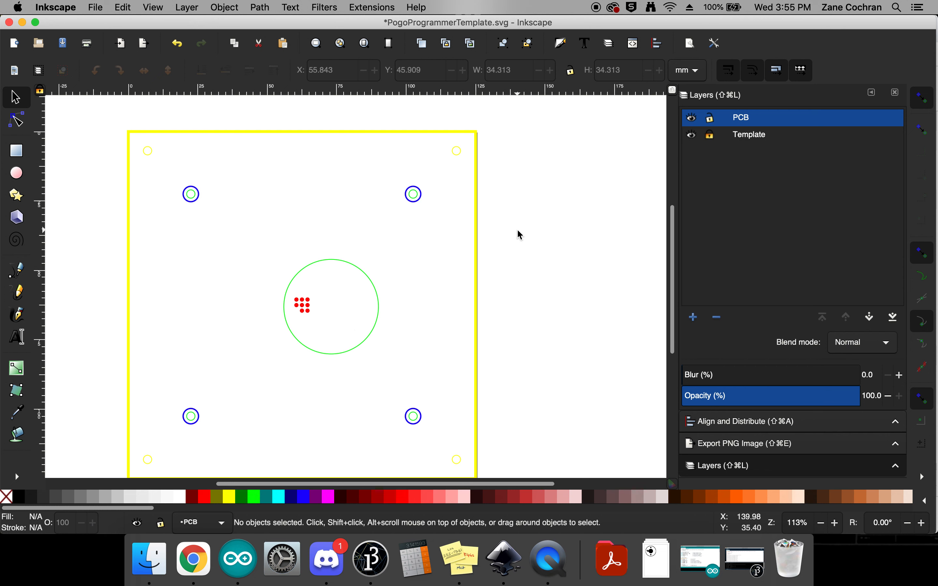
Draw a green ellipse about 21 by 22 mm in the empty area outside the template's right edge
scroll(519, 235, "down", 1)
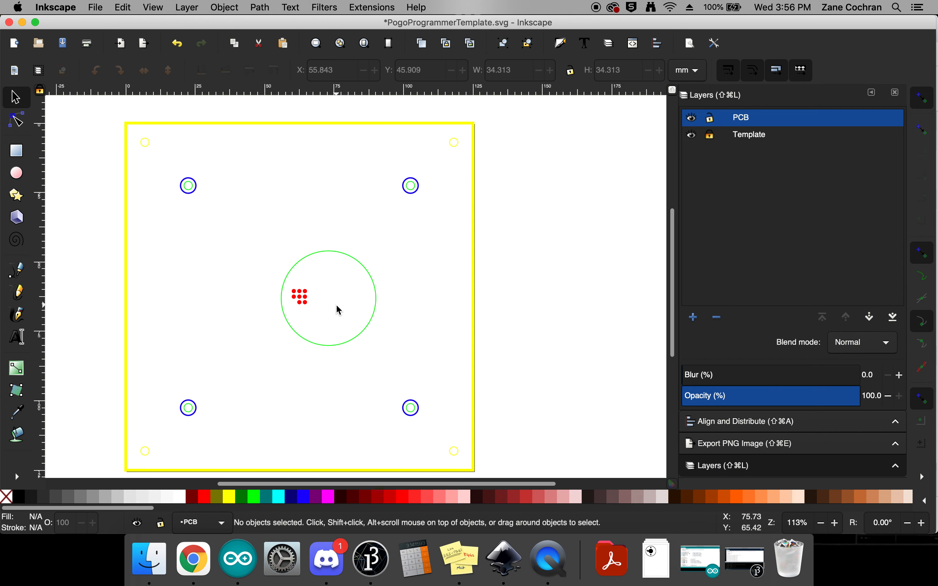
left_click(374, 281)
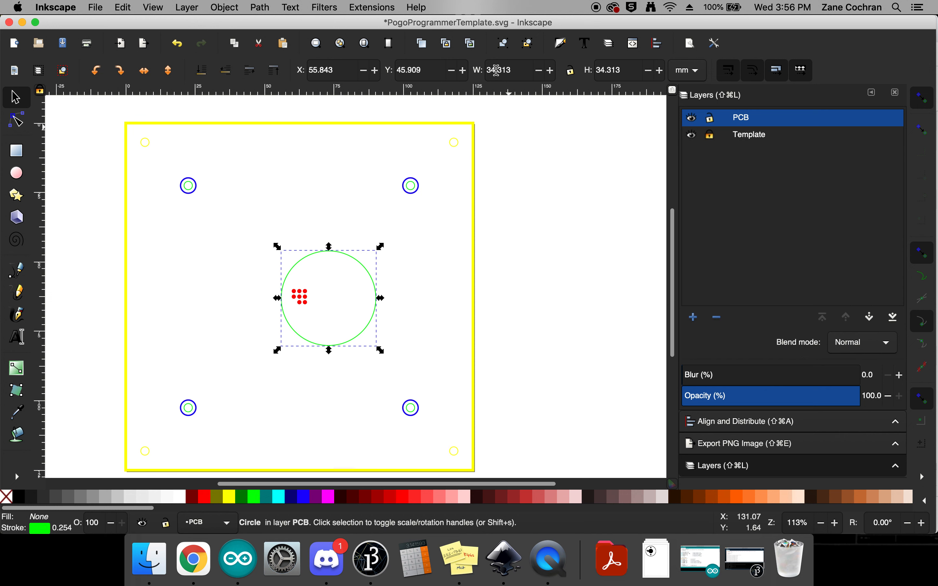
left_click(514, 195)
key("e")
left_click_drag(516, 211, 575, 274)
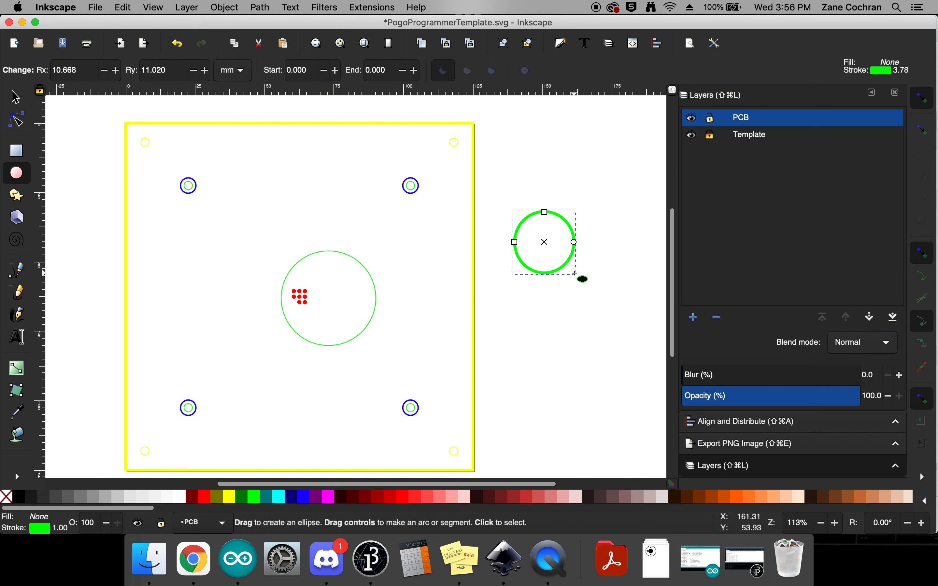
Resize the green ellipse outside the template to 30 mm wide and 30 mm high, and set its stroke colour to blue
left_click(16, 99)
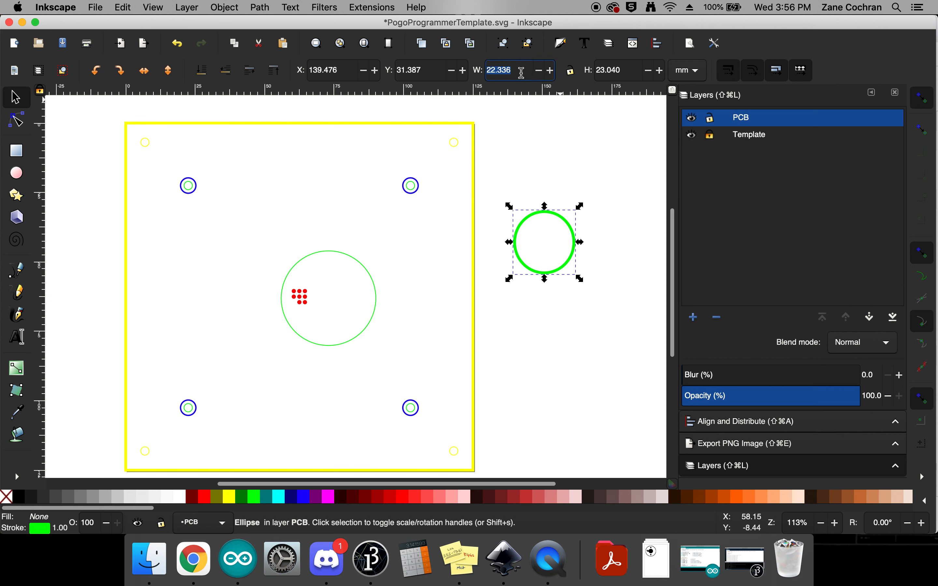
type("30")
key("Return")
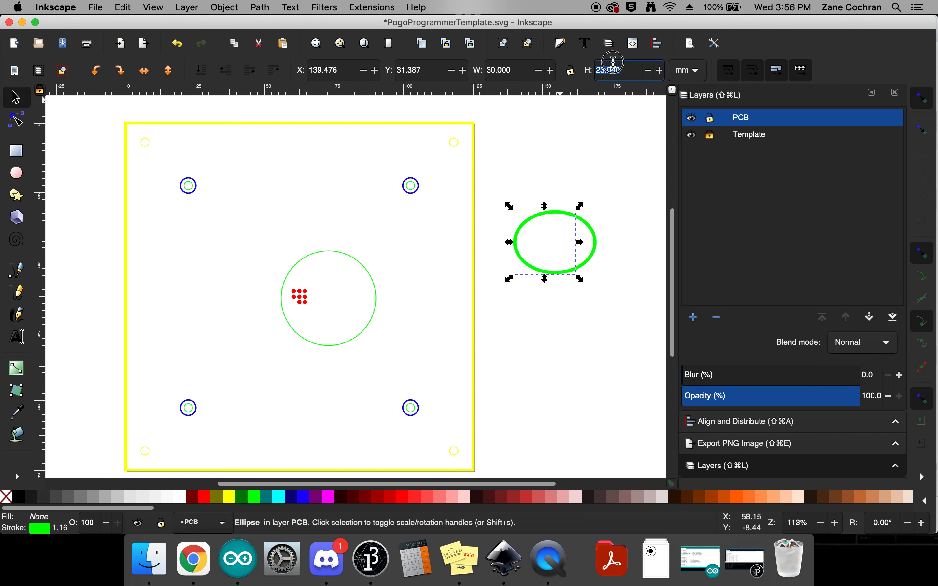
left_click(613, 67)
type("30")
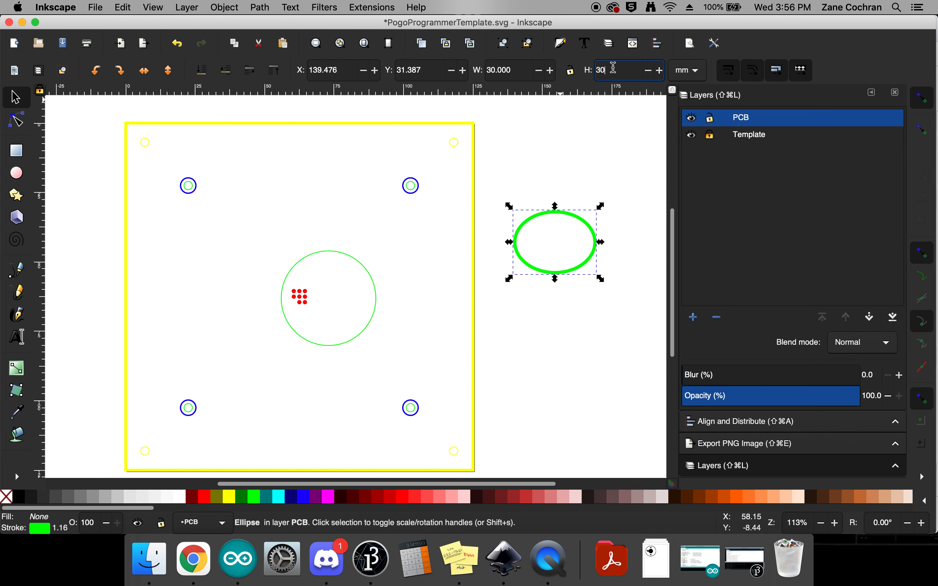
key("Return")
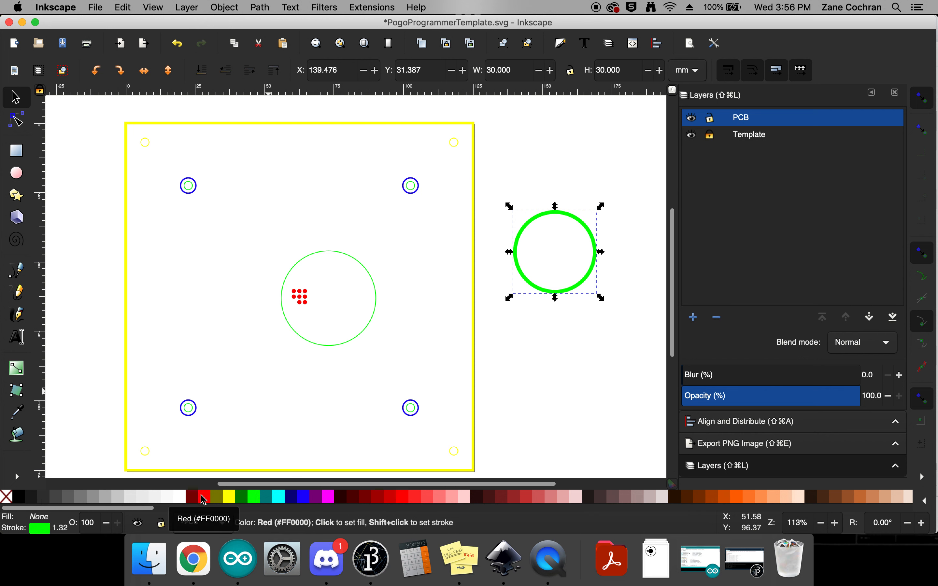
right_click(302, 496)
left_click(335, 436)
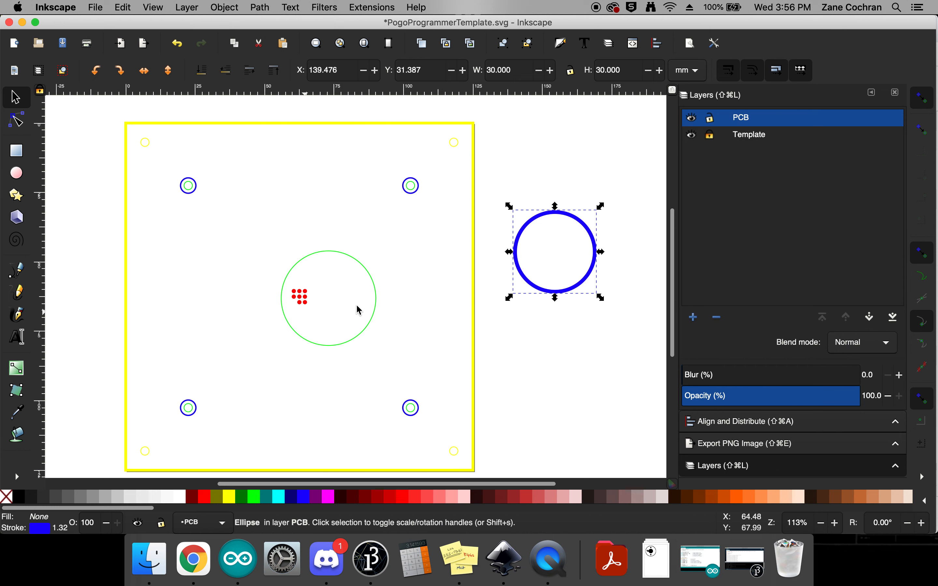
Centre the blue circle horizontally and vertically on the green board outline circle, aligning relative to the last selected object
left_click(230, 12)
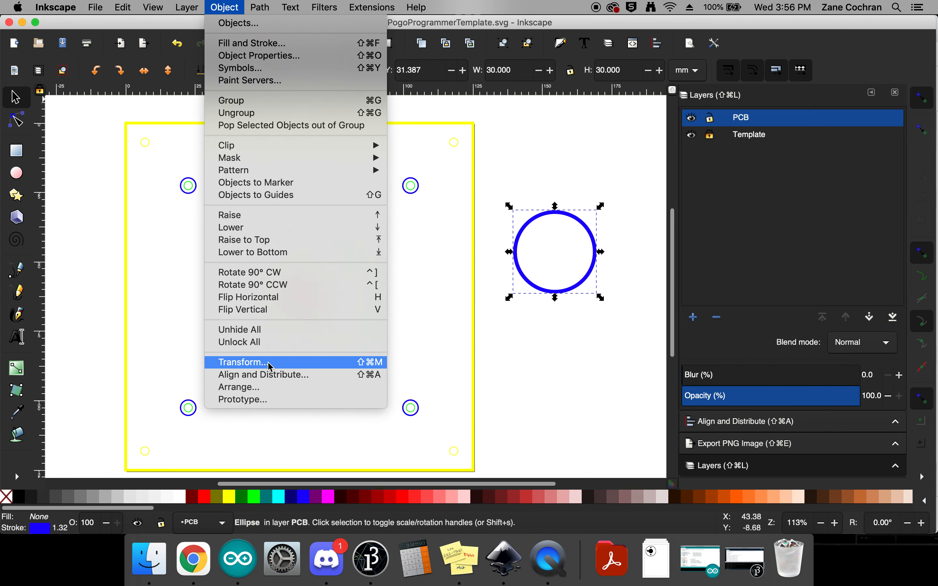
left_click(269, 376)
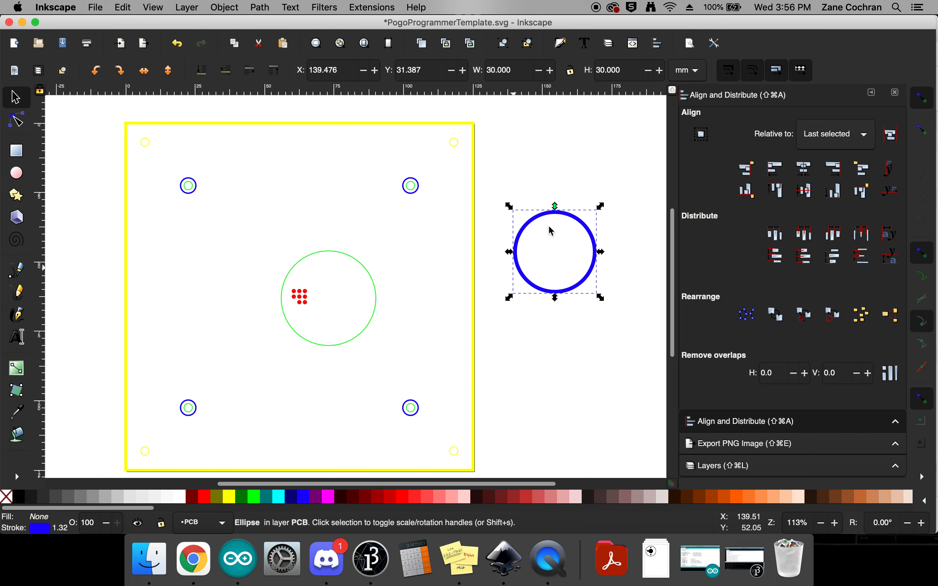
left_click(366, 273, "shift")
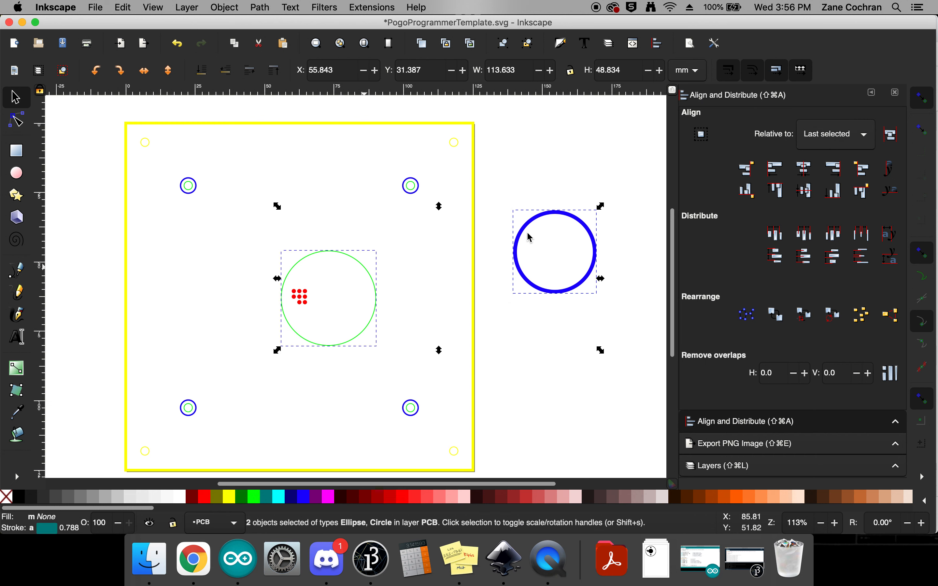
left_click(804, 171)
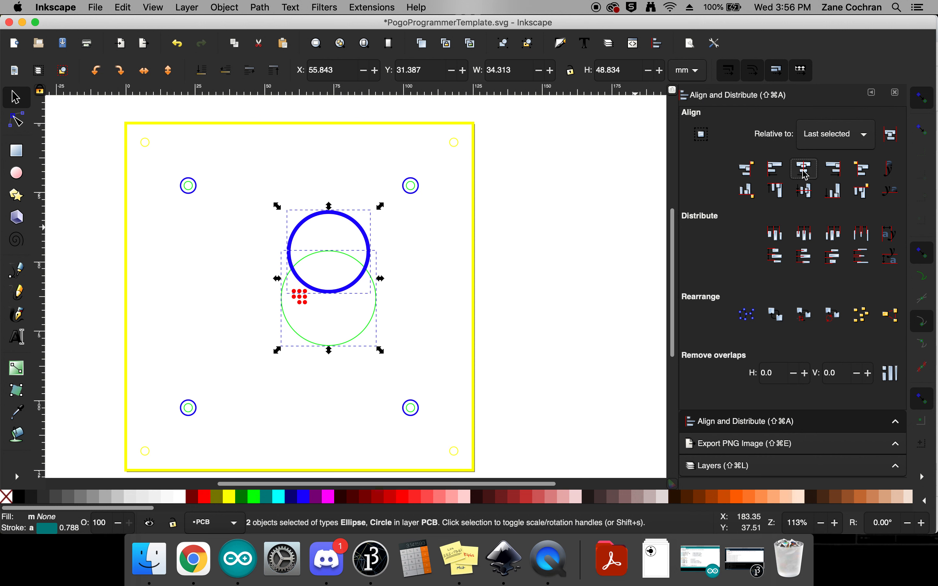
left_click(805, 191)
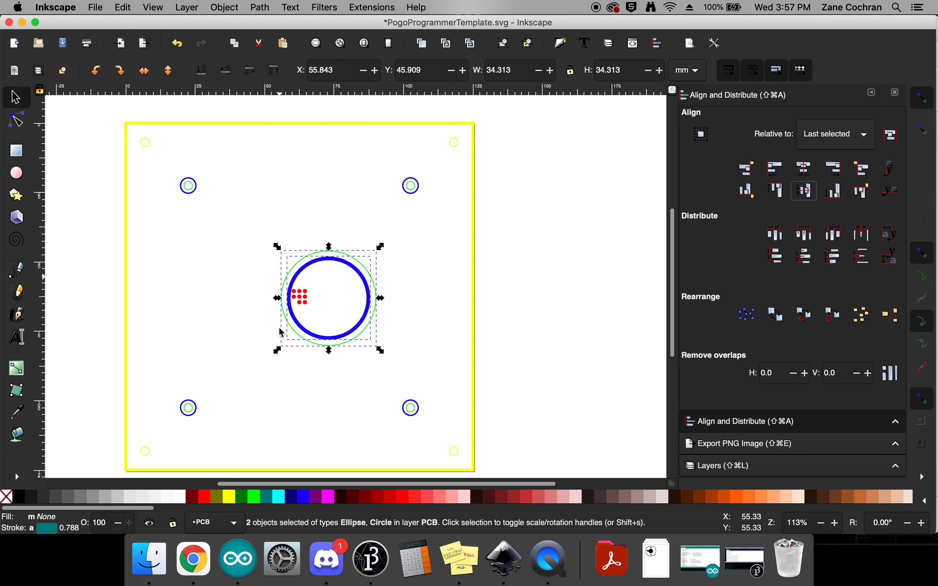
left_click(539, 252)
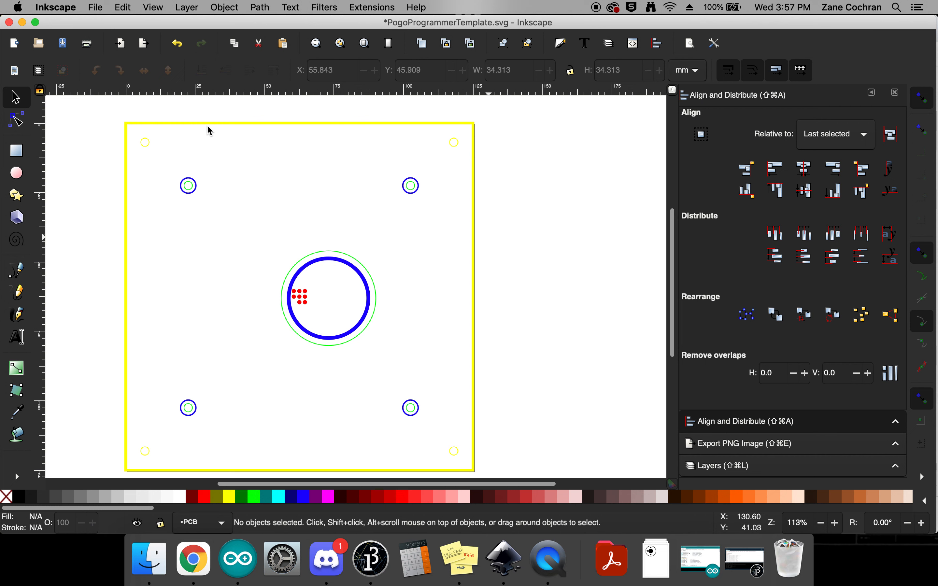
Save the drawing to the Desktop as PogoProgrammerTemplate.dxf in Desktop Cutting Plotter (AutoCAD DXF R14) format, replacing the existing file
left_click(100, 12)
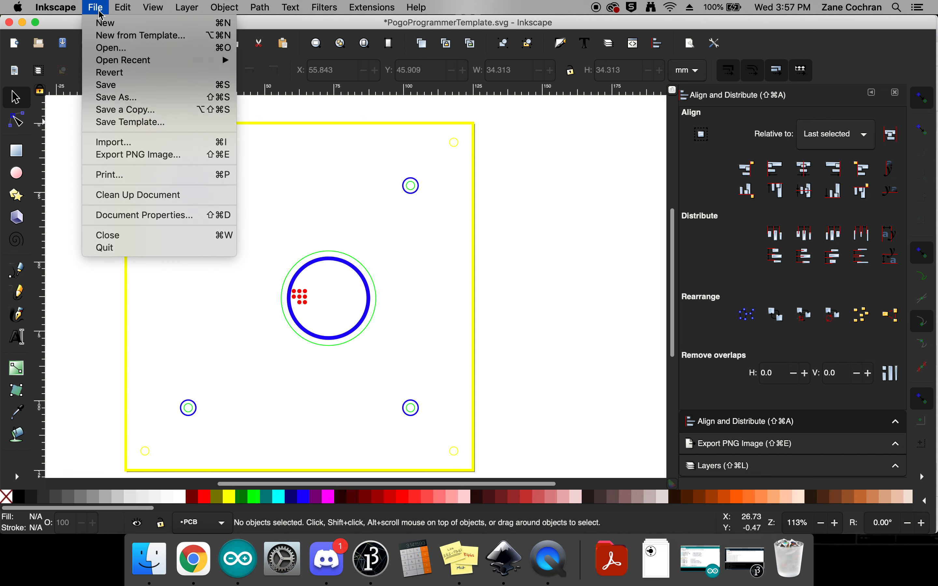
left_click(124, 98)
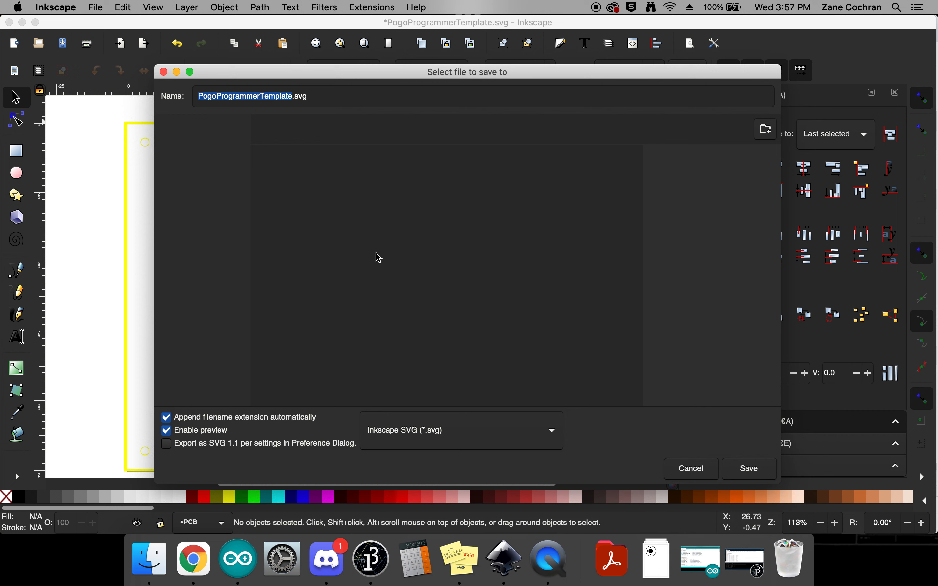
left_click(449, 431)
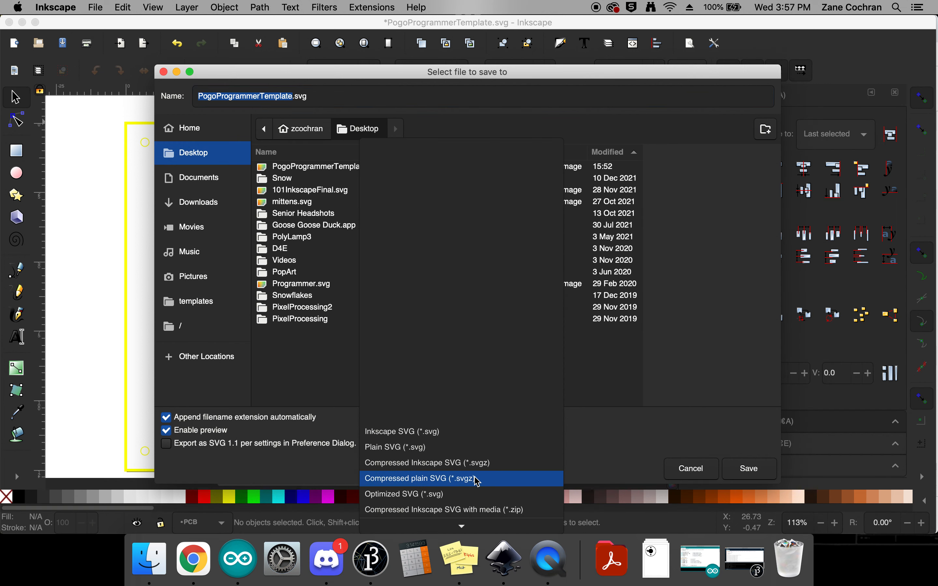
left_click(522, 264)
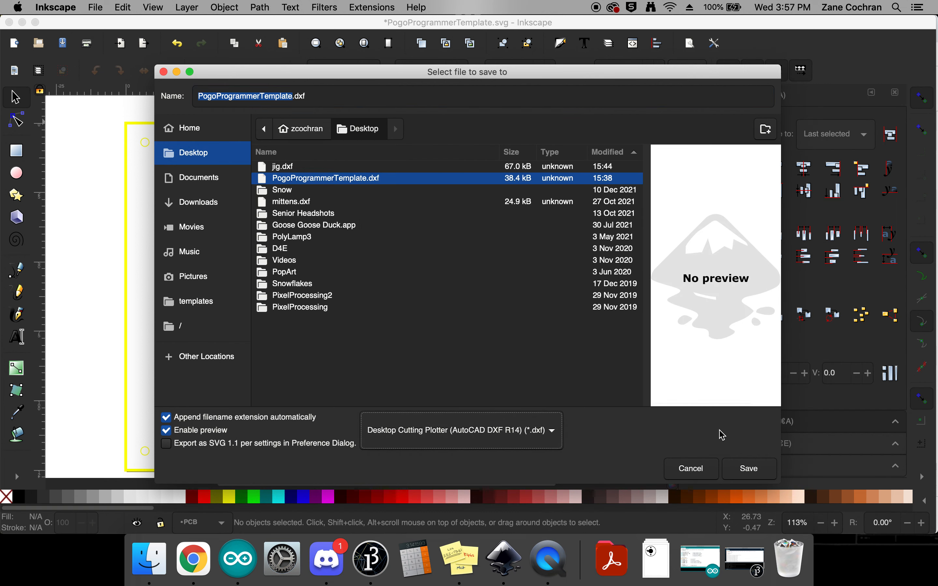
left_click(742, 469)
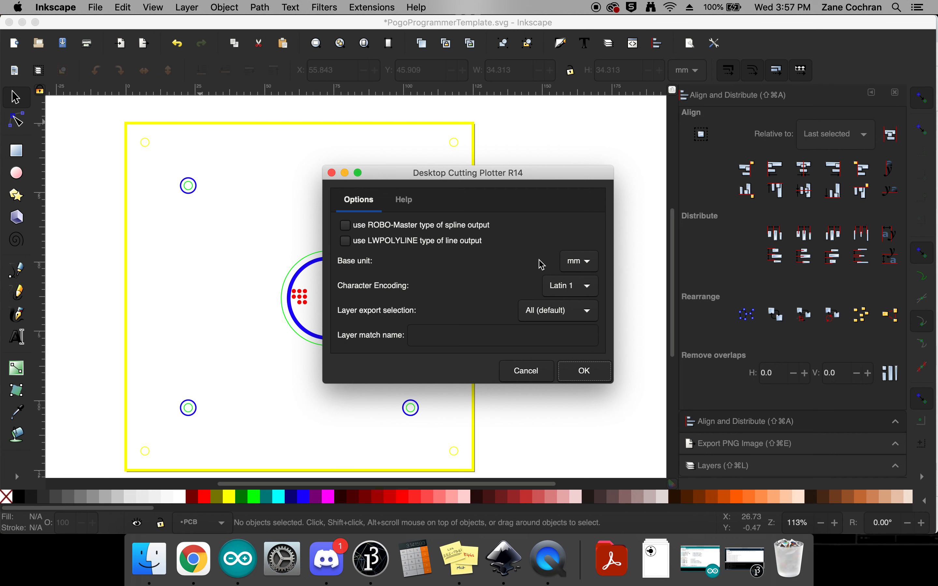
left_click(585, 378)
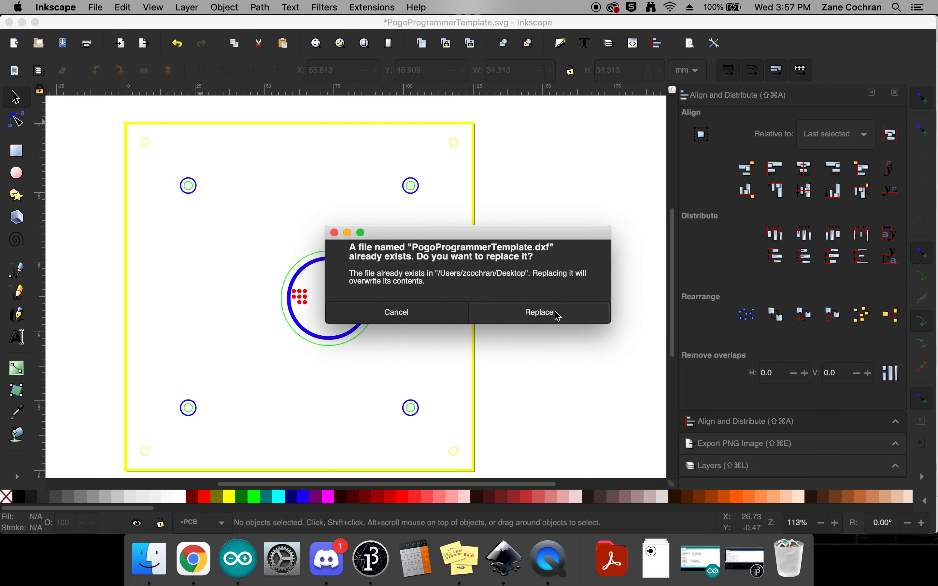
left_click(556, 312)
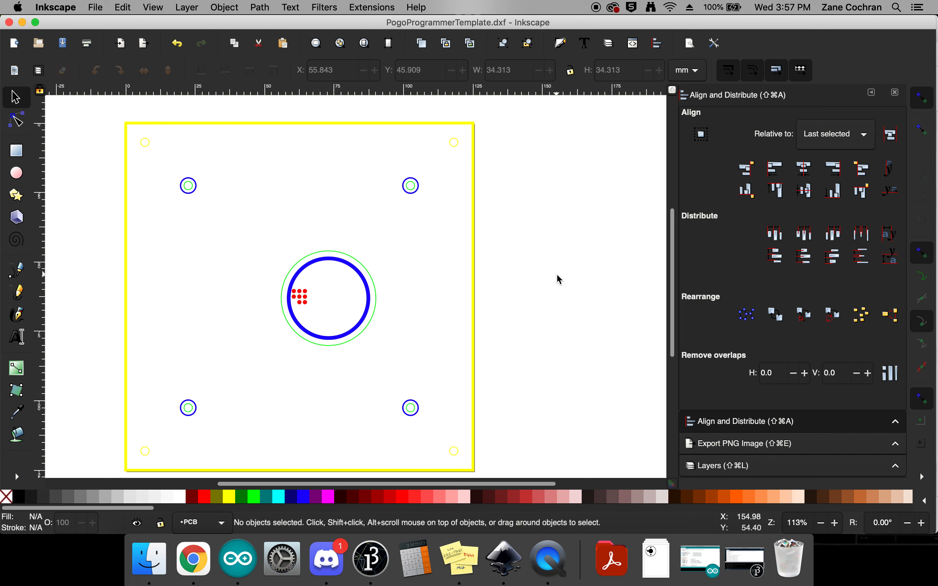
left_click_drag(672, 236, 672, 240)
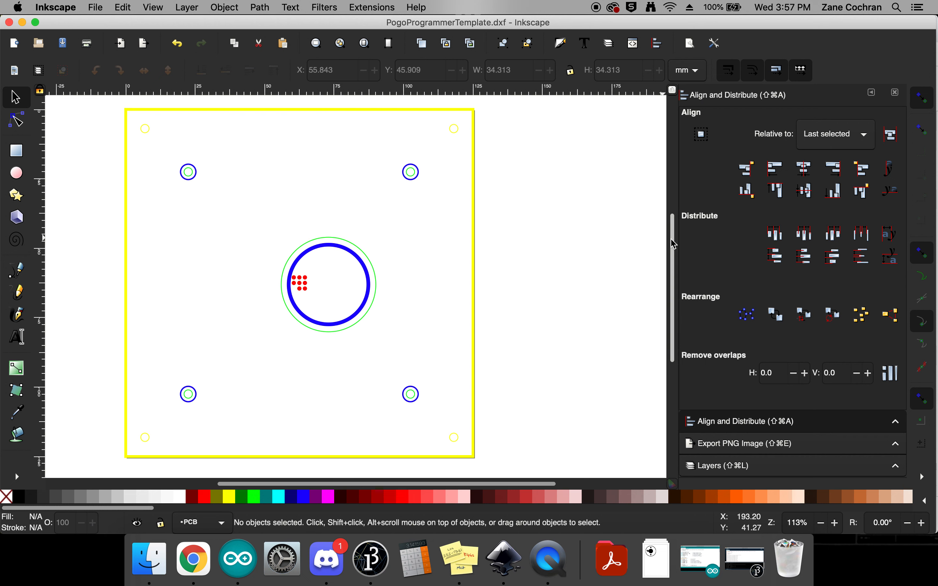